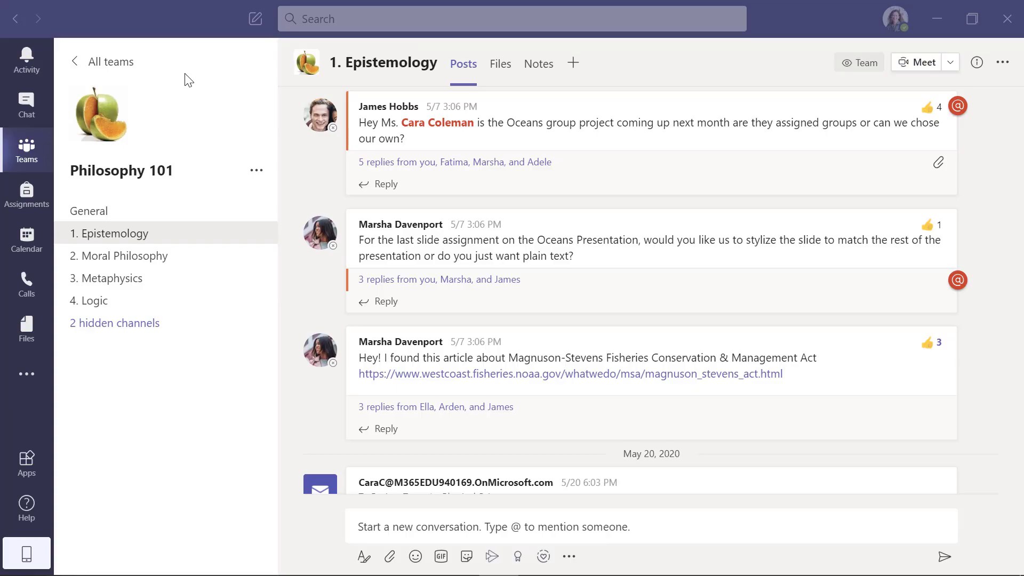
# Go to Philosophy 101's Manage team settings and expand the Team code section.
pyautogui.click(257, 172)
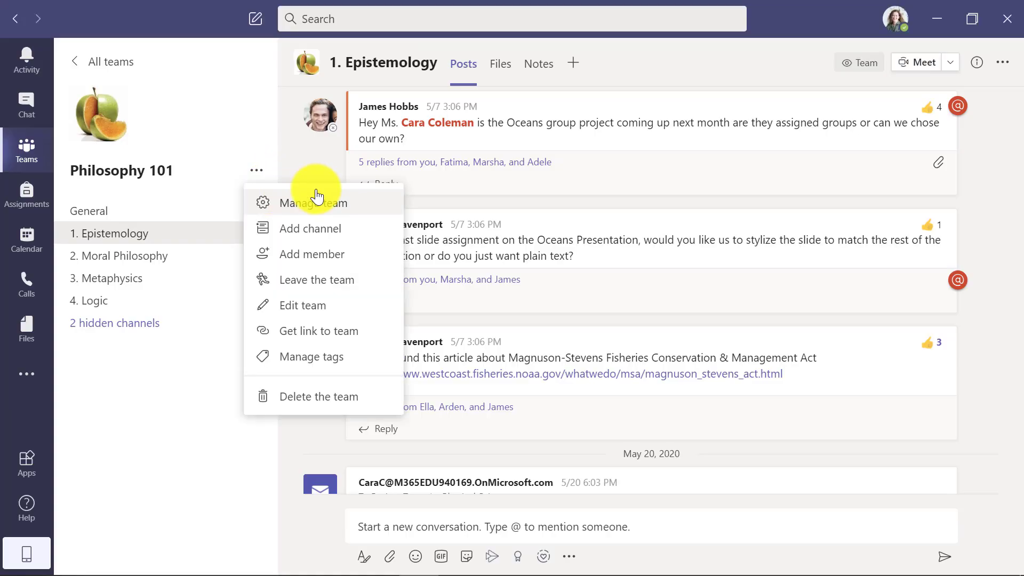
pyautogui.click(339, 206)
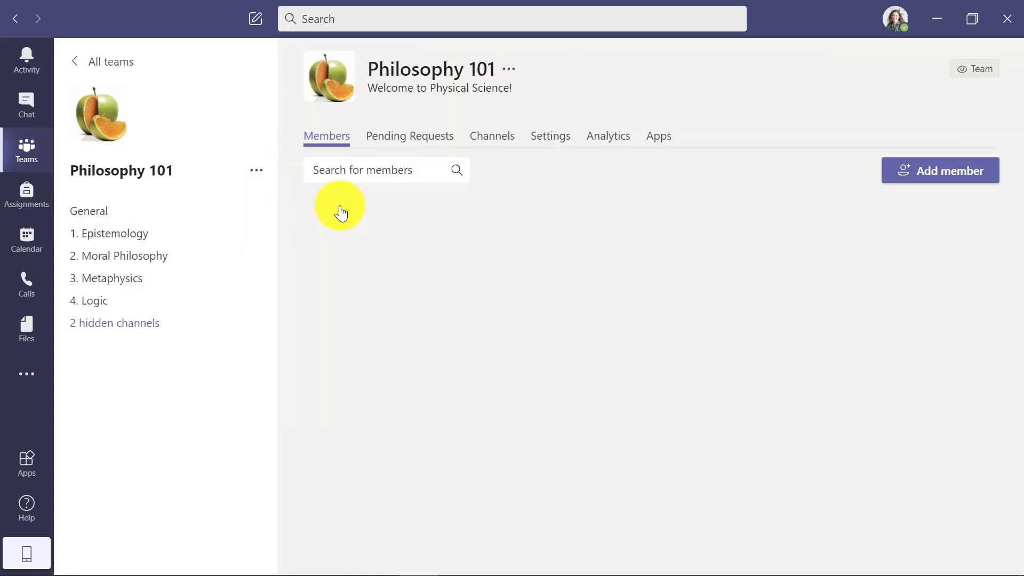
pyautogui.click(546, 134)
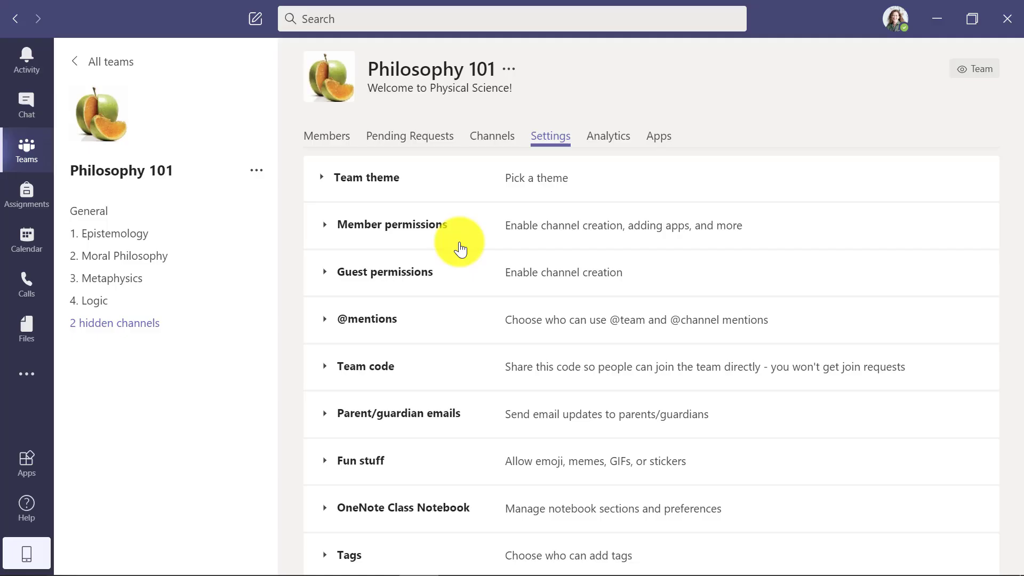
pyautogui.click(324, 369)
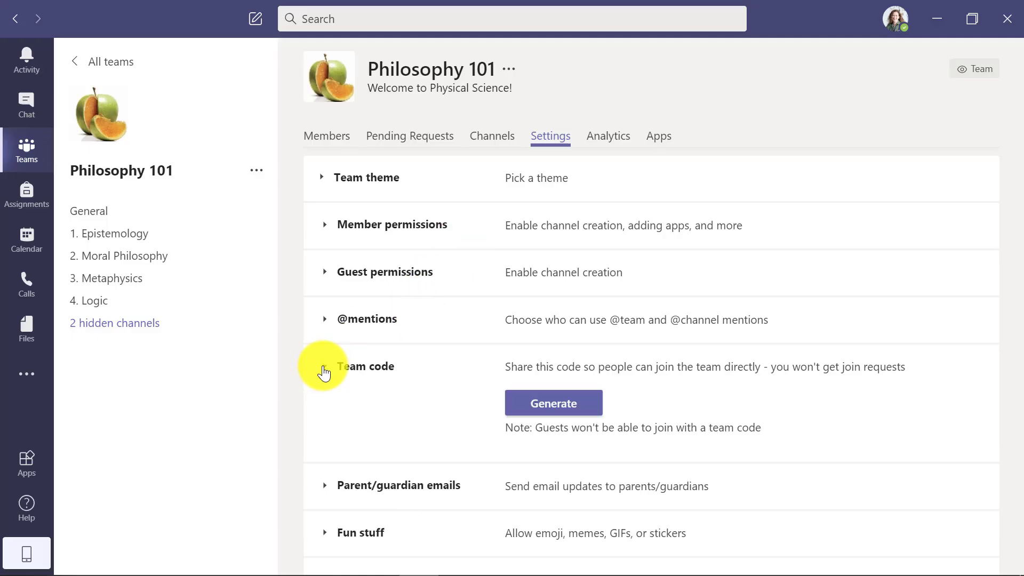
pyautogui.click(558, 404)
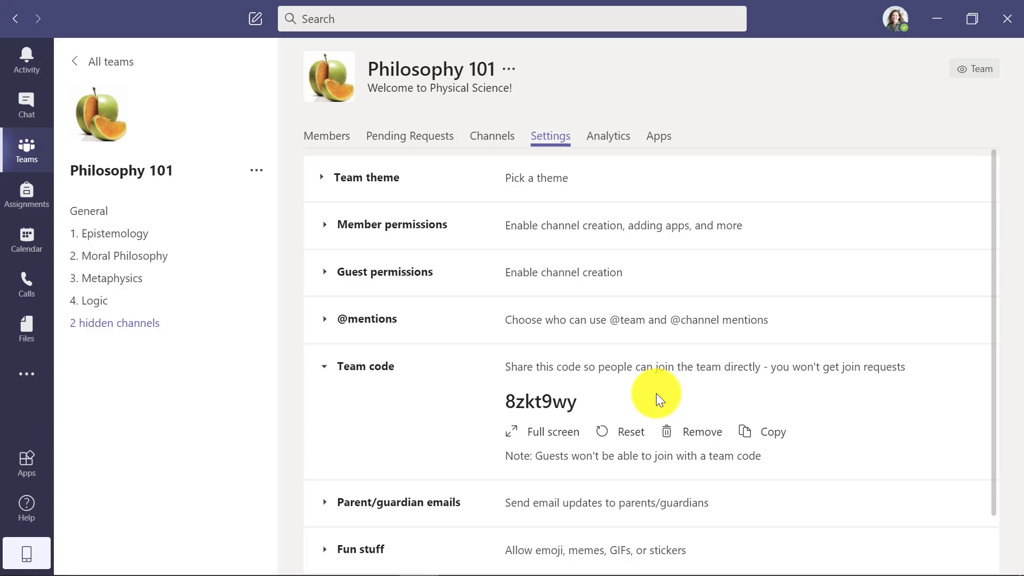
pyautogui.click(545, 437)
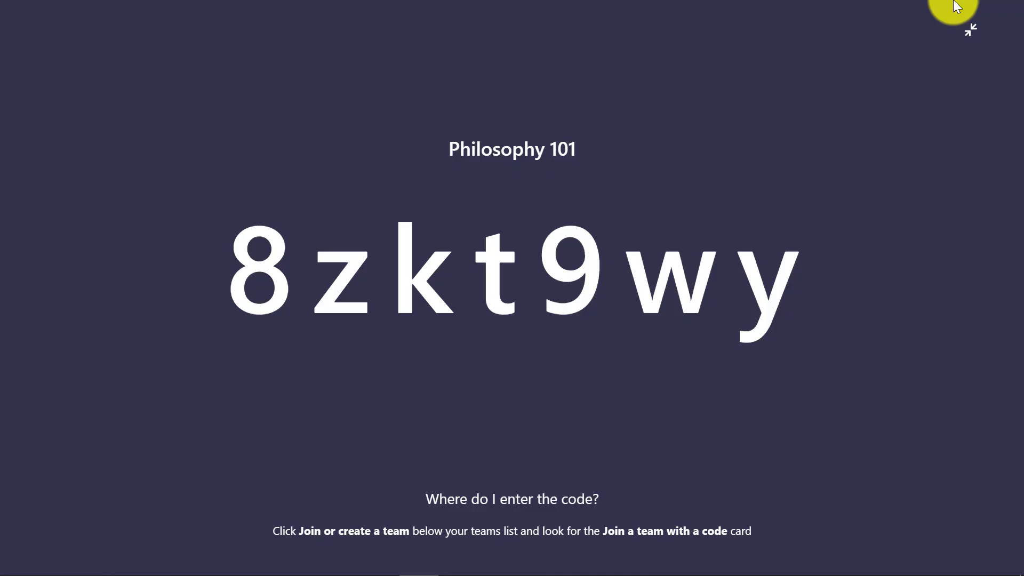
pyautogui.click(969, 29)
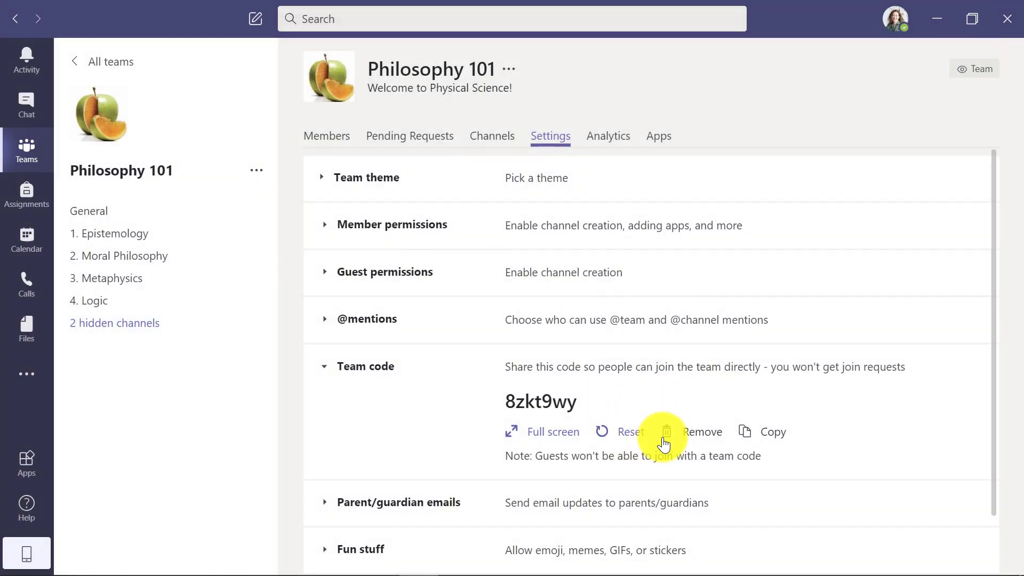
pyautogui.click(762, 441)
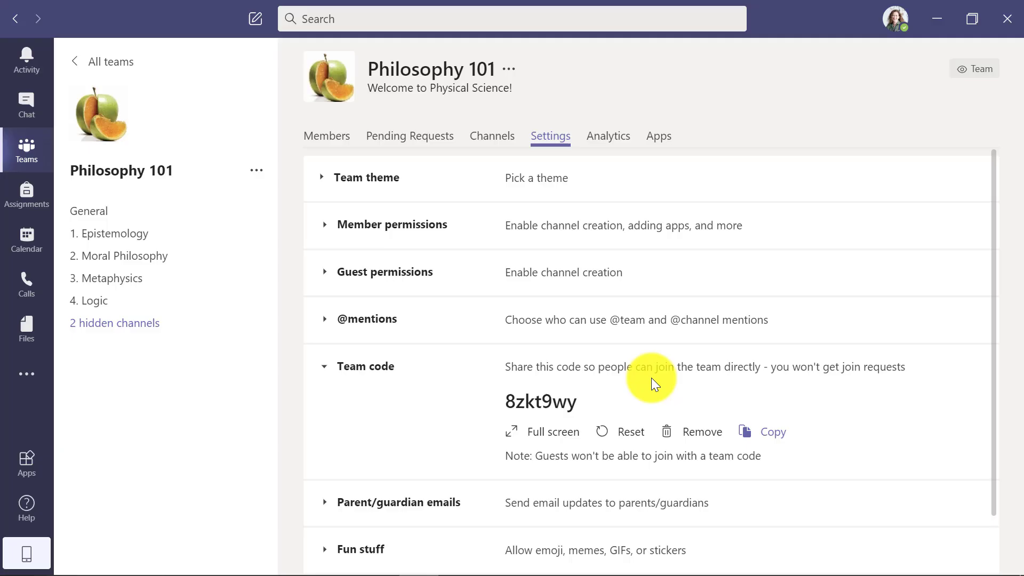
pyautogui.click(605, 437)
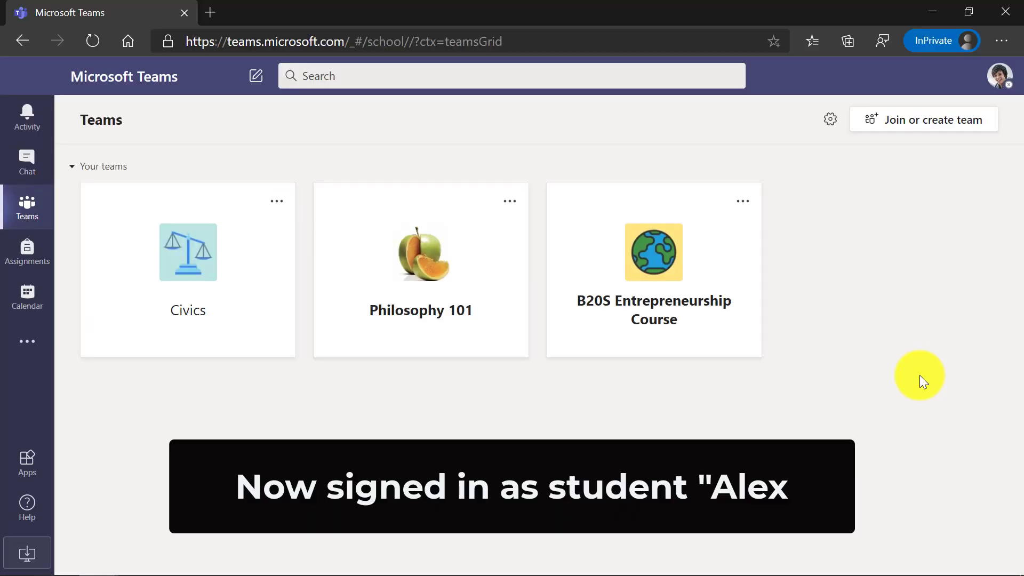
pyautogui.click(938, 128)
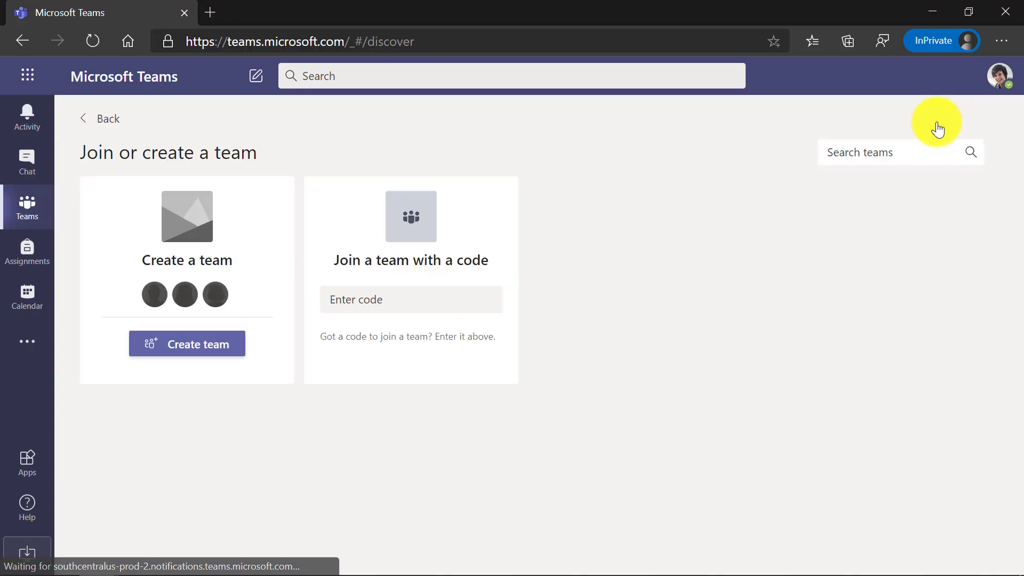
pyautogui.click(379, 299)
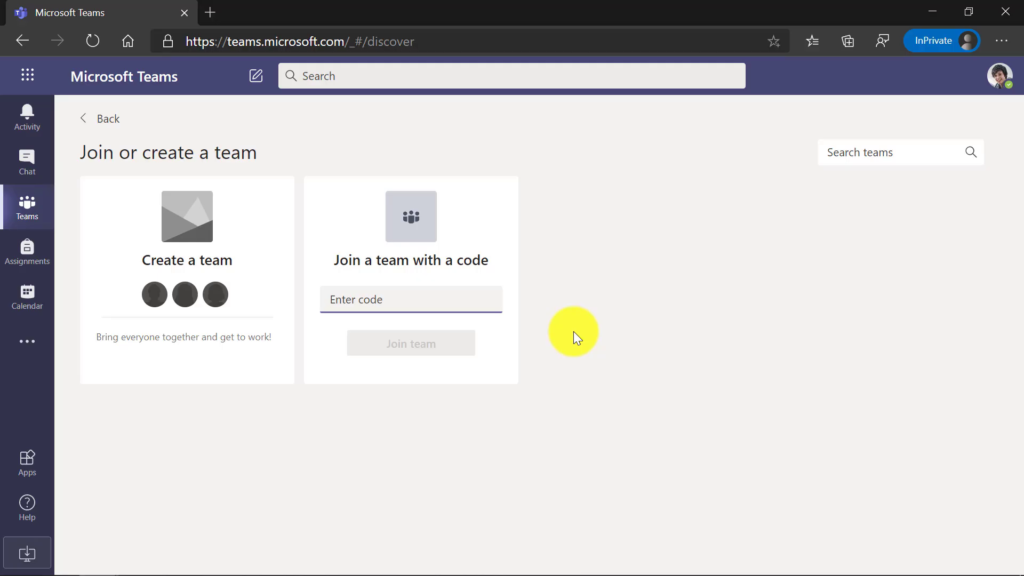
pyautogui.click(429, 345)
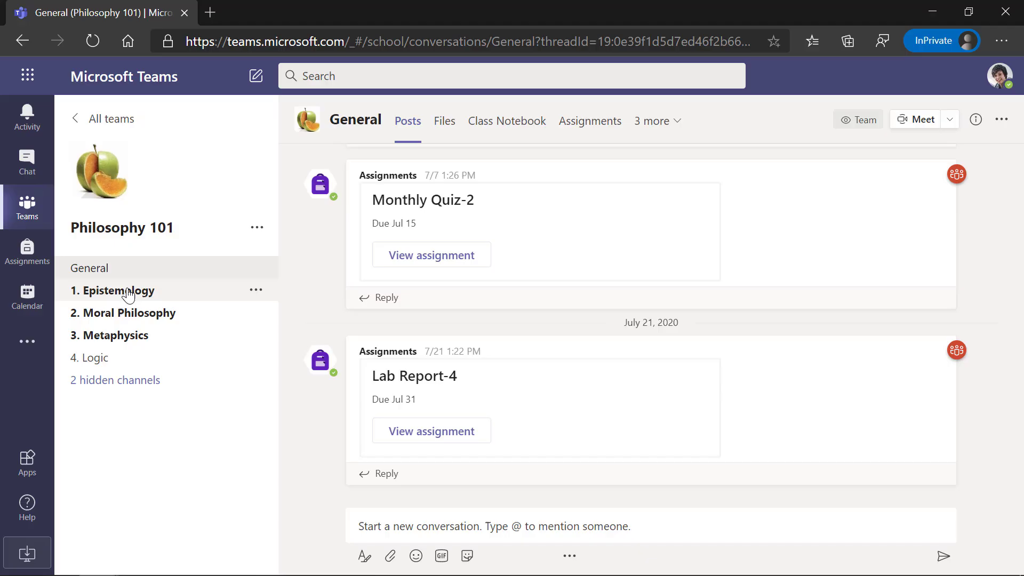
pyautogui.click(128, 292)
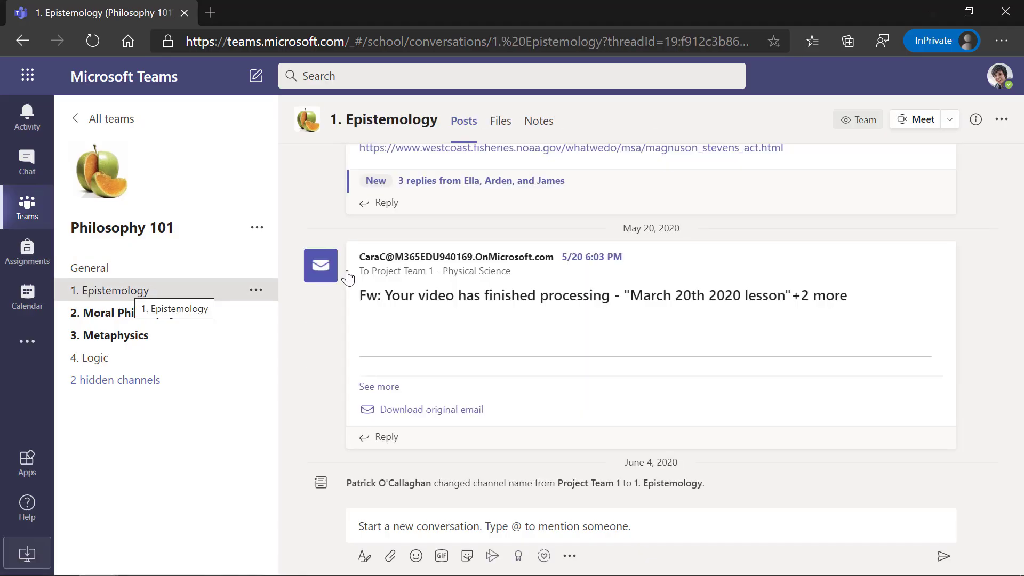
pyautogui.scroll(4, 545, 294)
pyautogui.moveTo(464, 234)
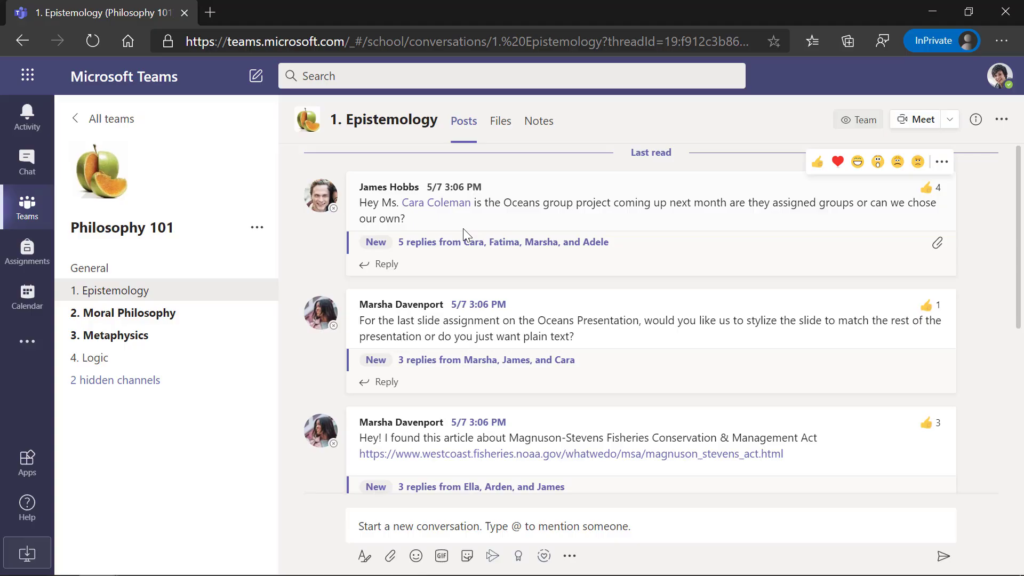